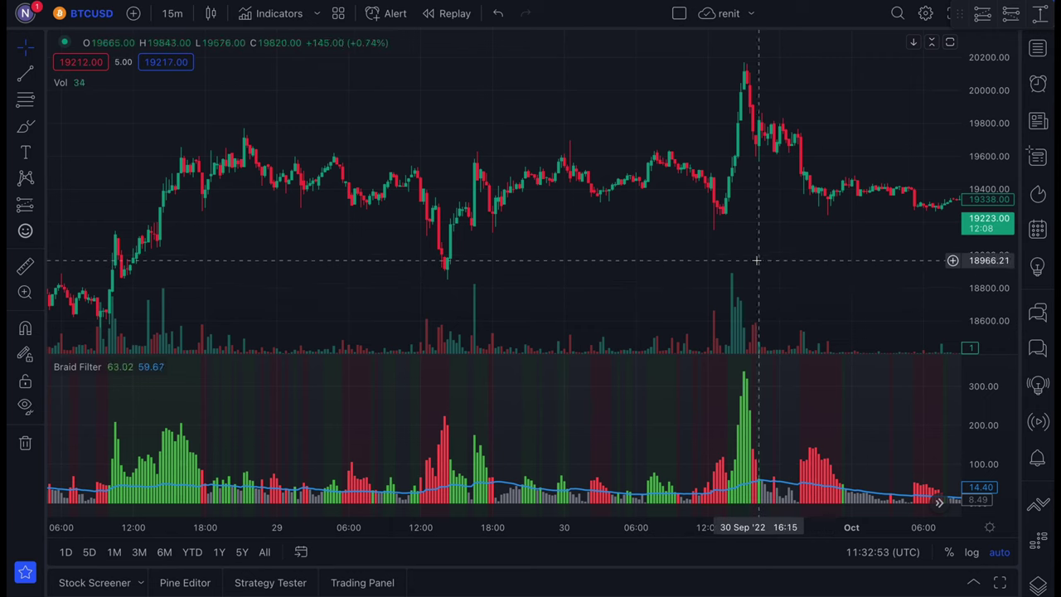
Find the community script Braid Filter and add it to the BTCUSD 15m chart
left_click(282, 13)
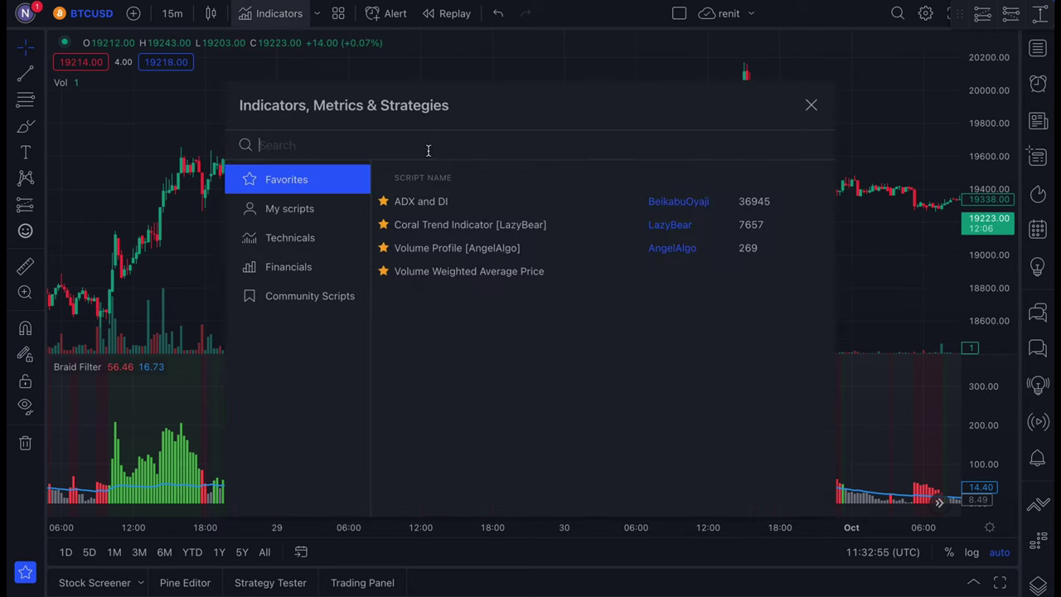
type("braid filter")
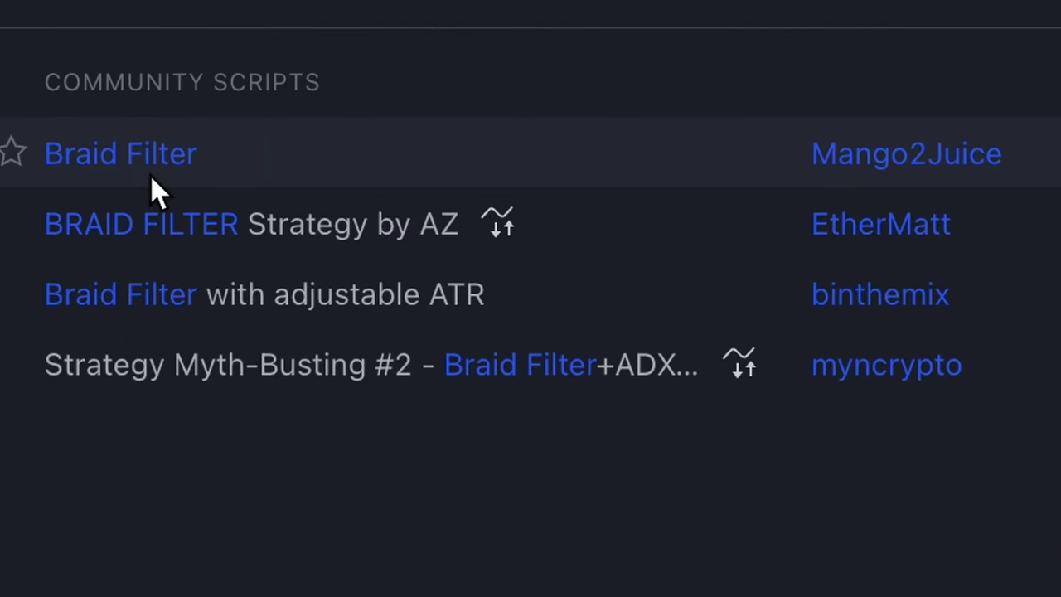
left_click(153, 178)
key("Escape")
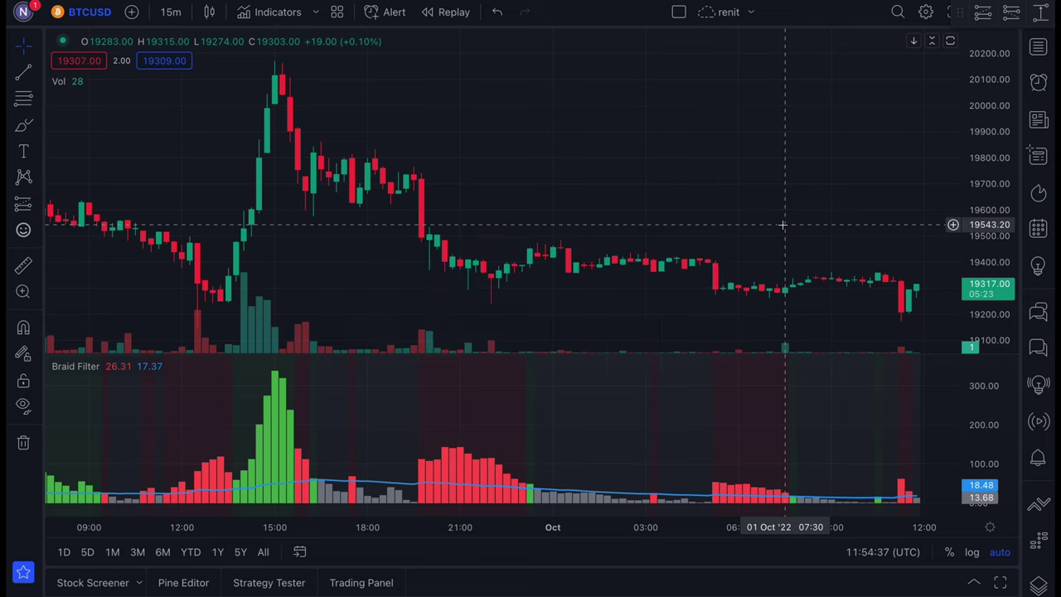
Review the Braid Filter's input settings and accept them without changes
mouse_move(116, 371)
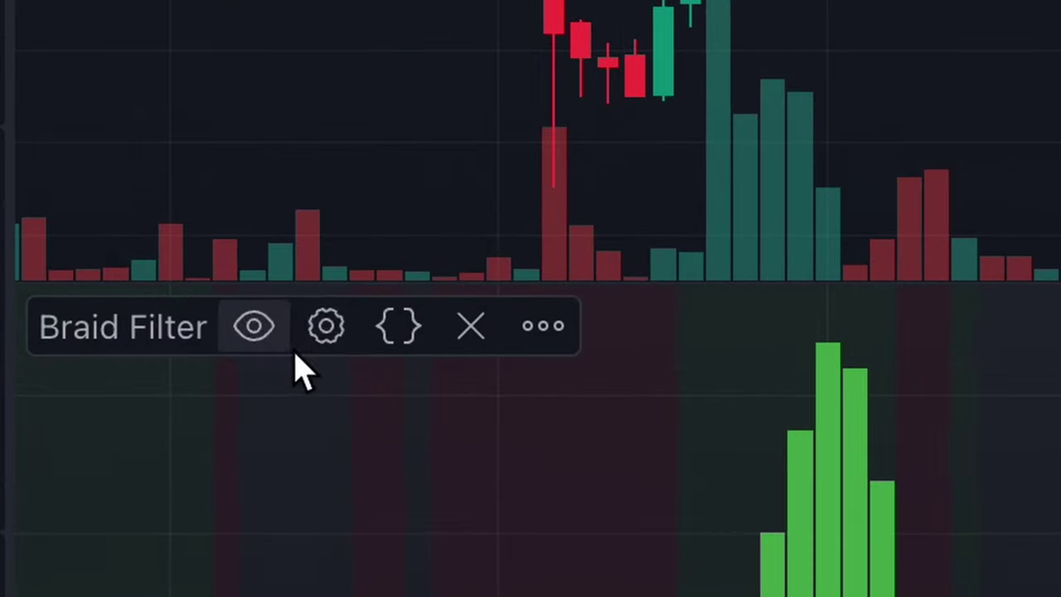
left_click(322, 340)
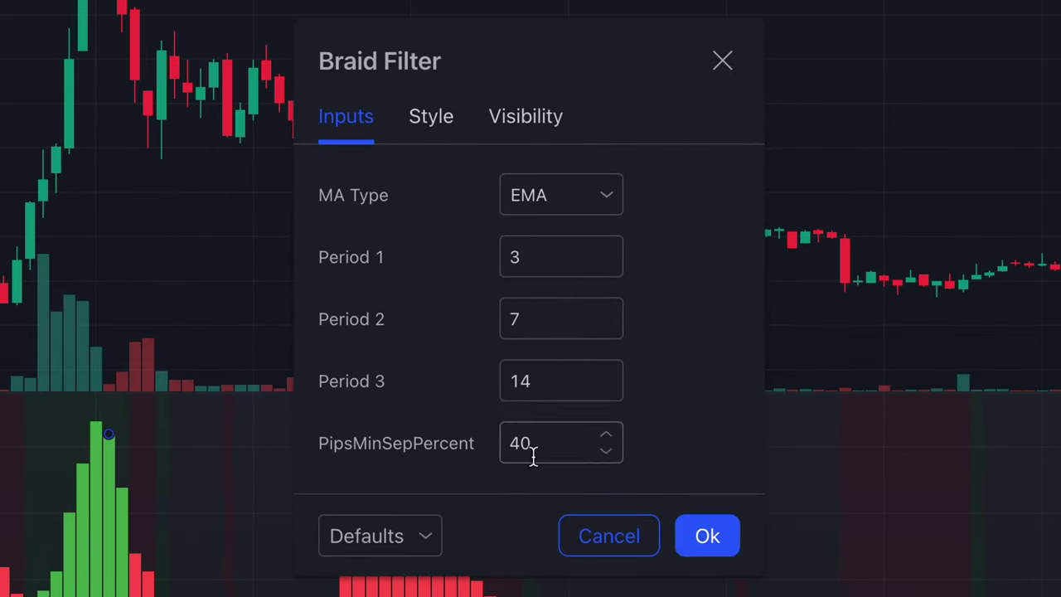
left_click(703, 541)
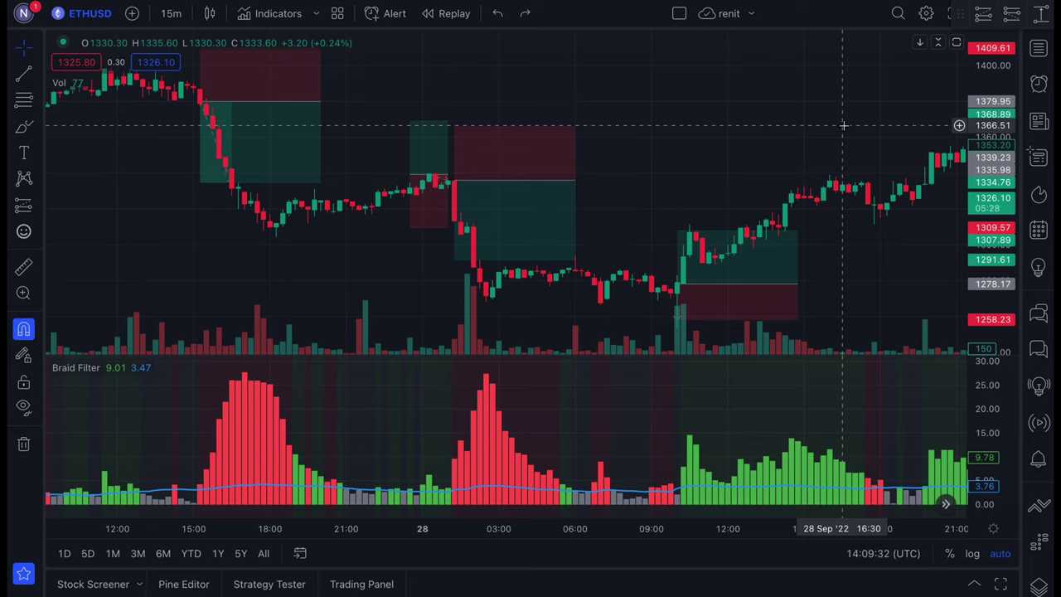
mouse_move(735, 247)
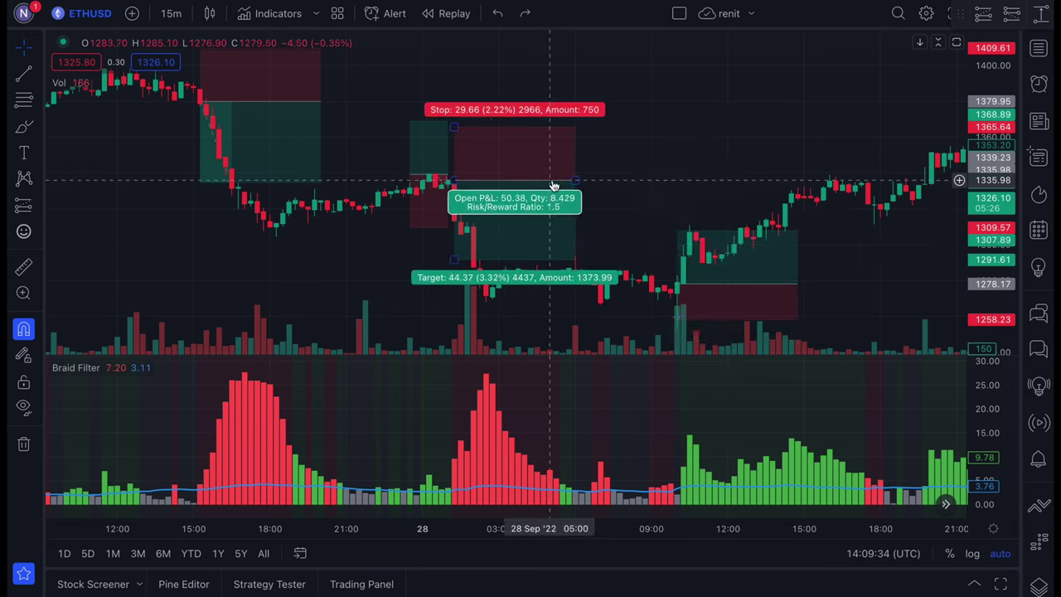
mouse_move(298, 124)
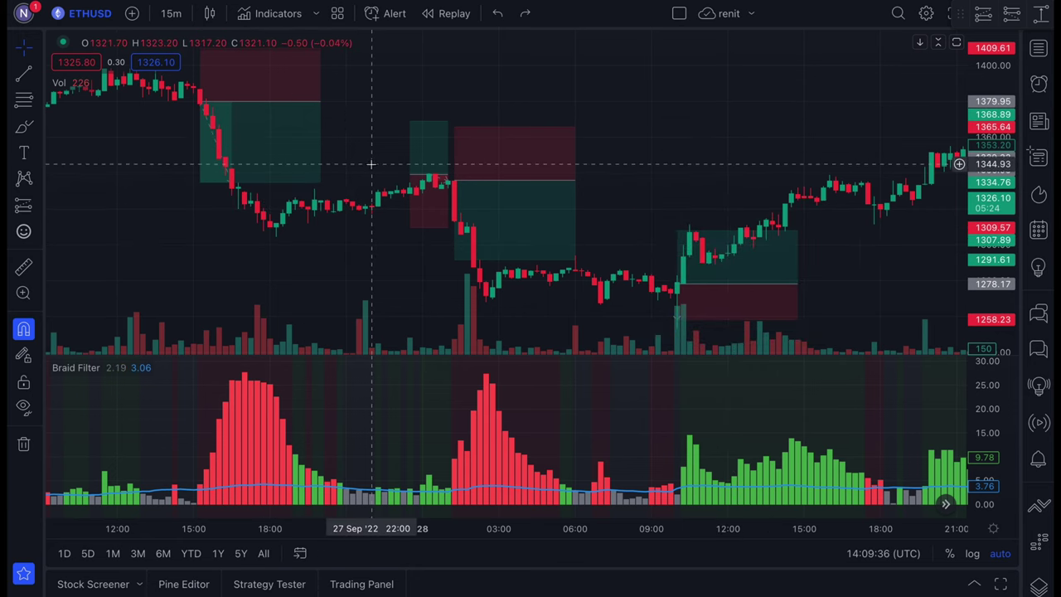
mouse_move(431, 204)
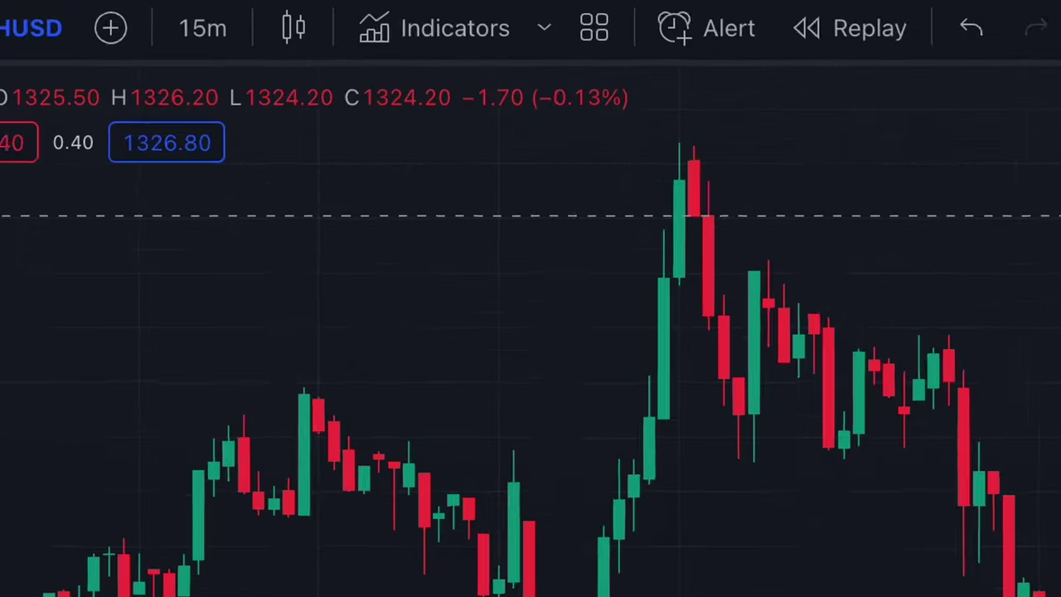
Search the indicators for "cm ema" and add CM EMA Trend Bars to the ETHUSD chart
left_click(546, 46)
type("cm ema")
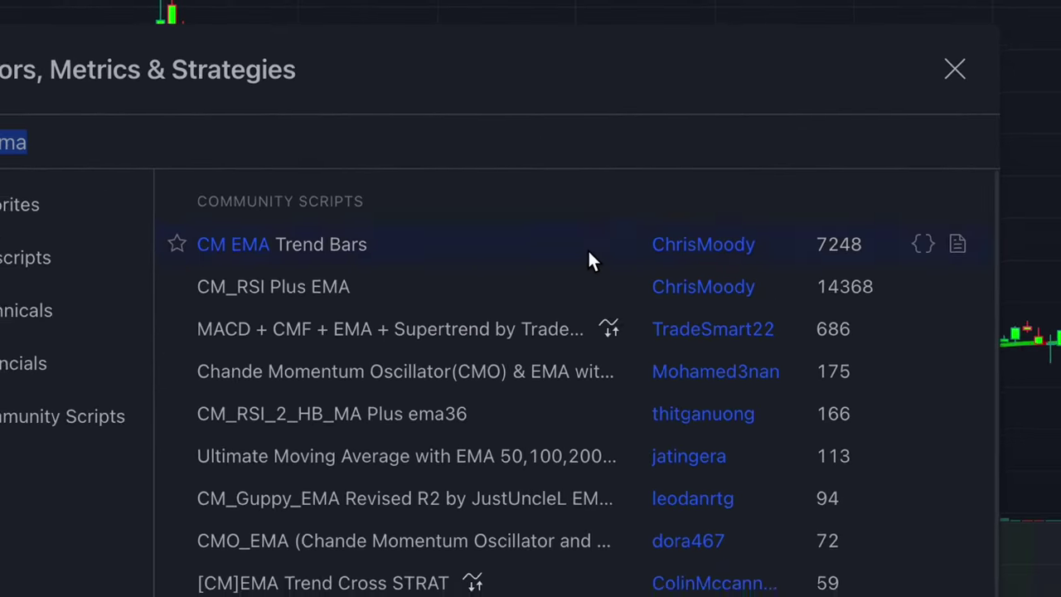
left_click(629, 233)
key("Escape")
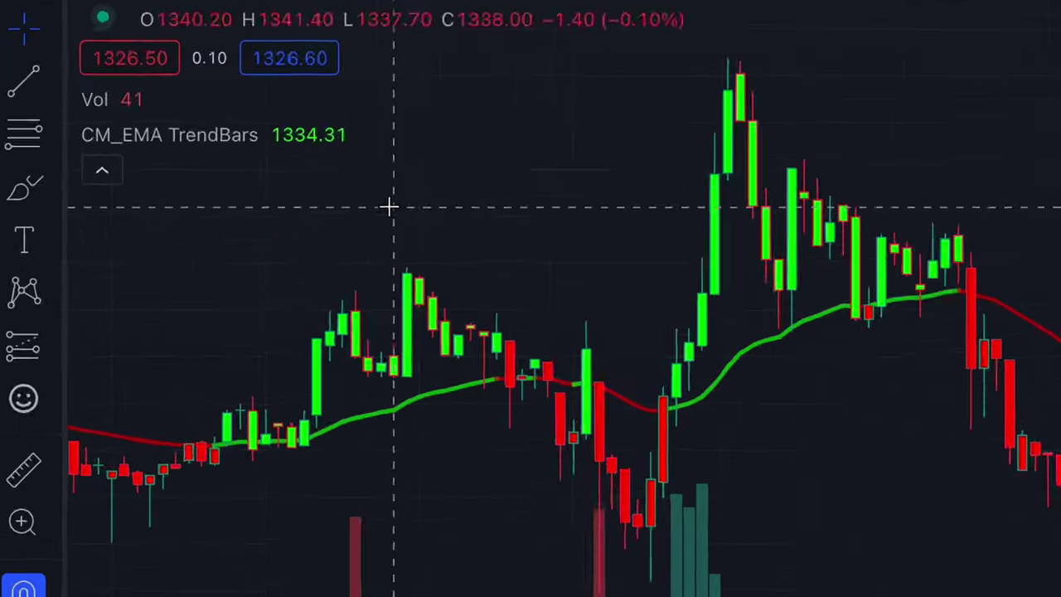
Set the EMA UpTrend length of CM_EMA TrendBars to 100
mouse_move(168, 103)
left_click(601, 199)
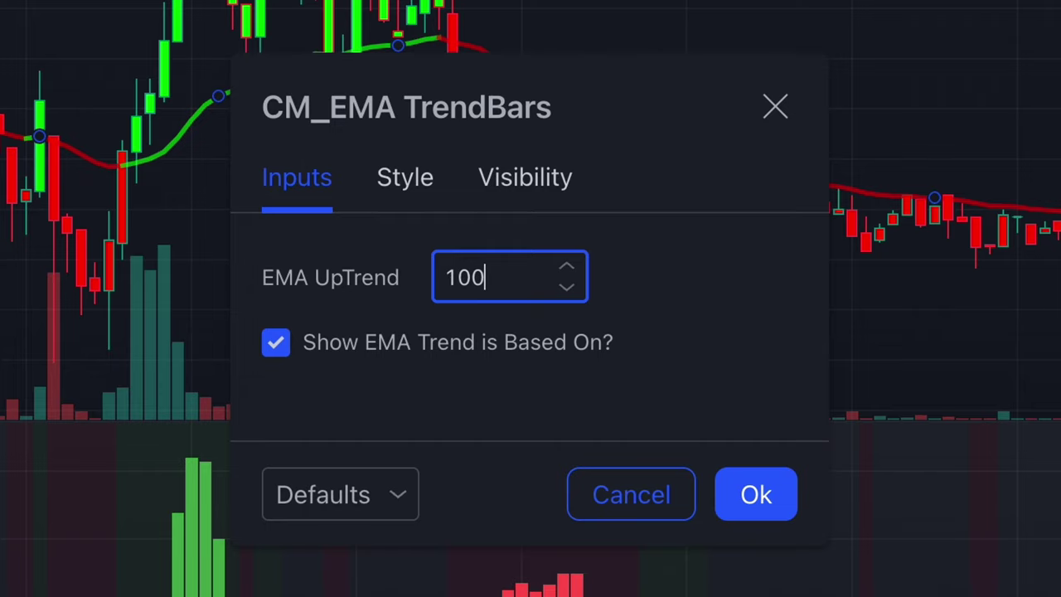
left_click(756, 494)
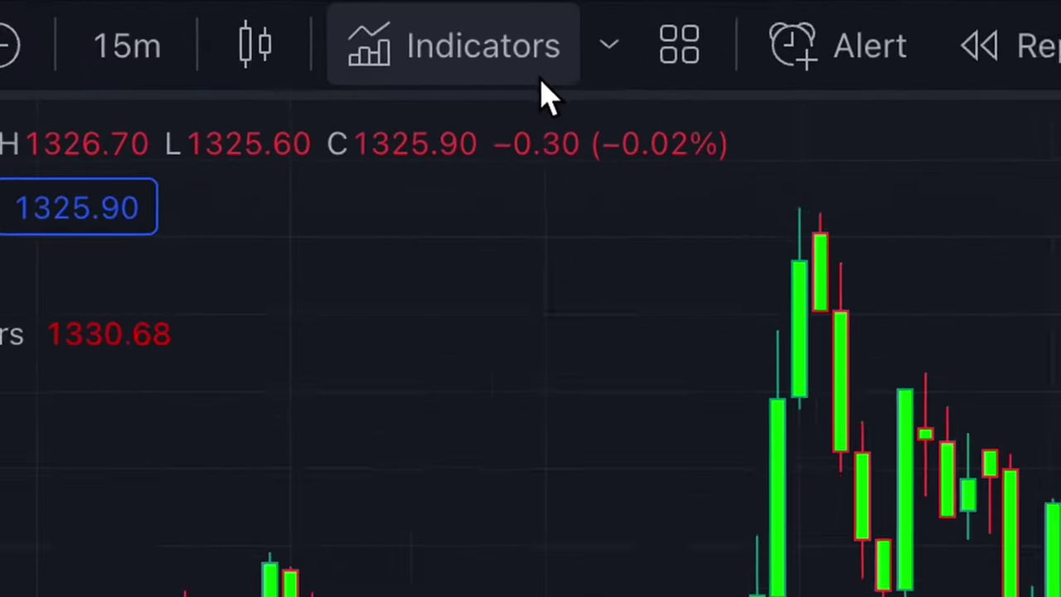
Search the indicators for "adx" and add the favorite ADX and DI script to the chart
left_click(290, 22)
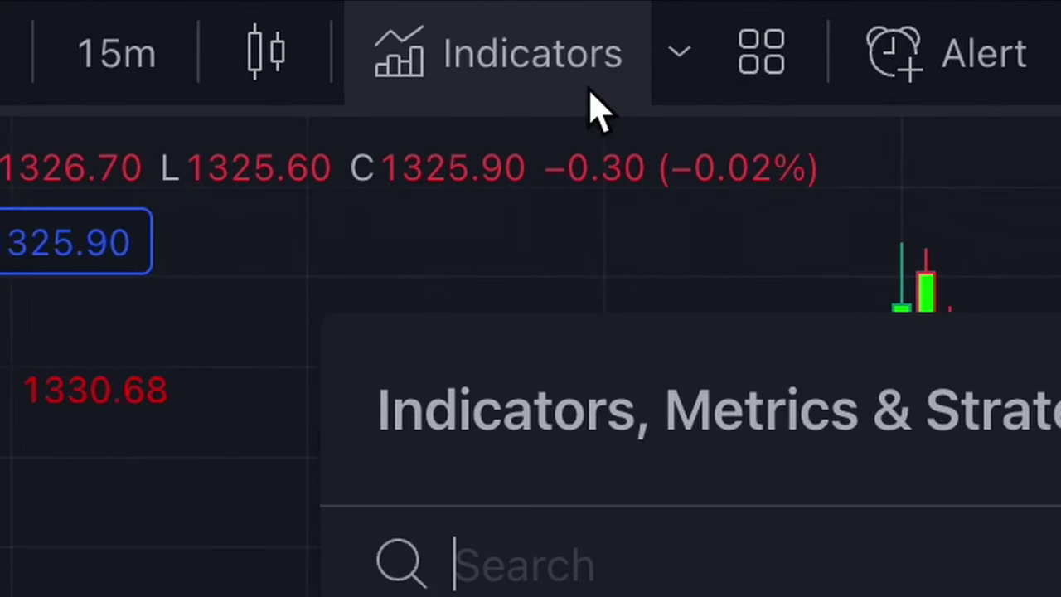
type("adx")
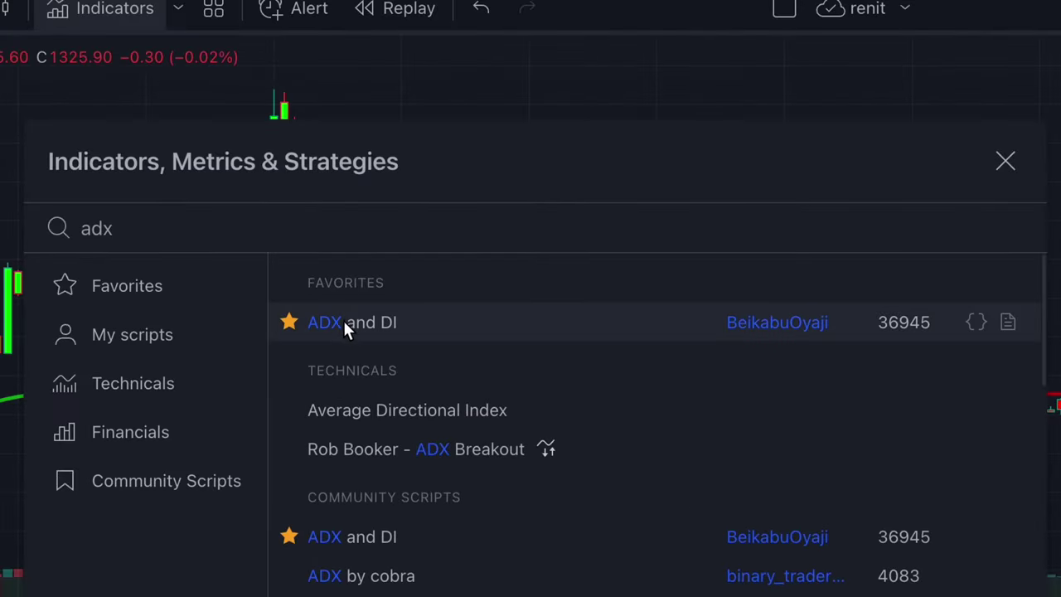
left_click(342, 320)
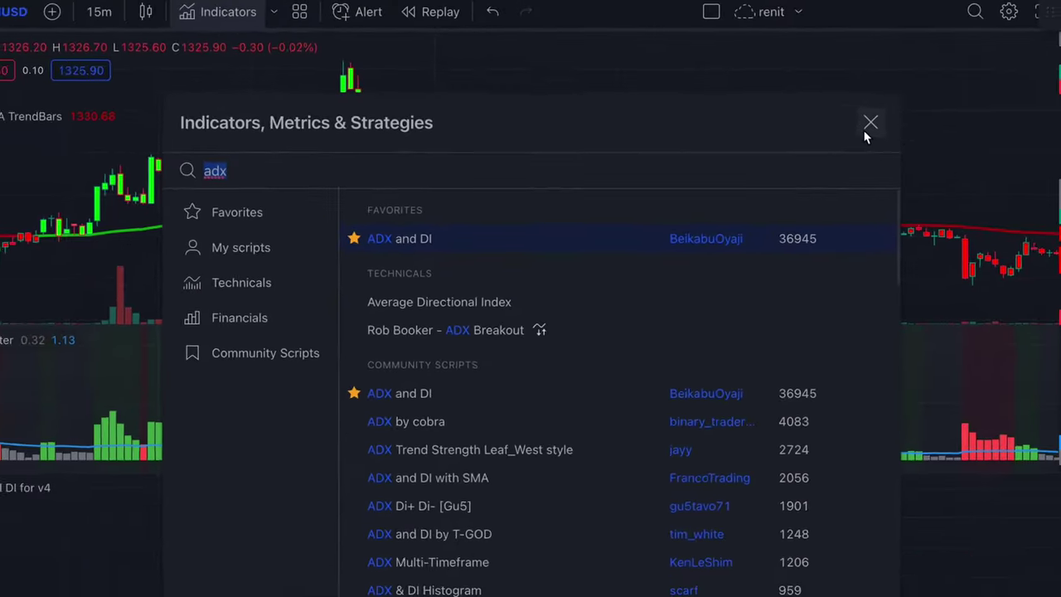
left_click(865, 131)
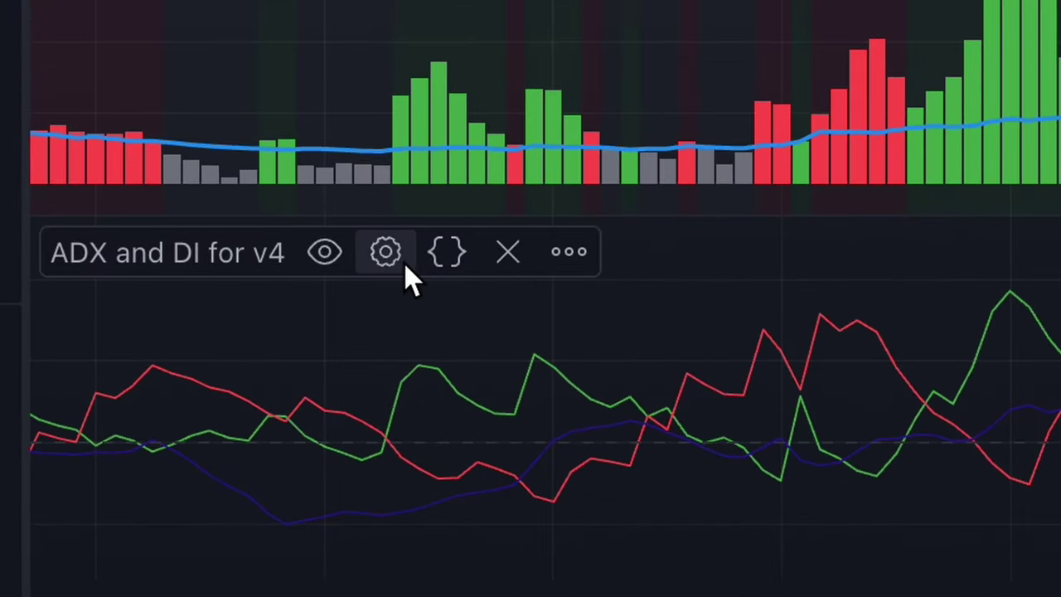
Set the DI+ line of the ADX and DI indicator to the third thickness level
left_click(386, 252)
left_click(487, 131)
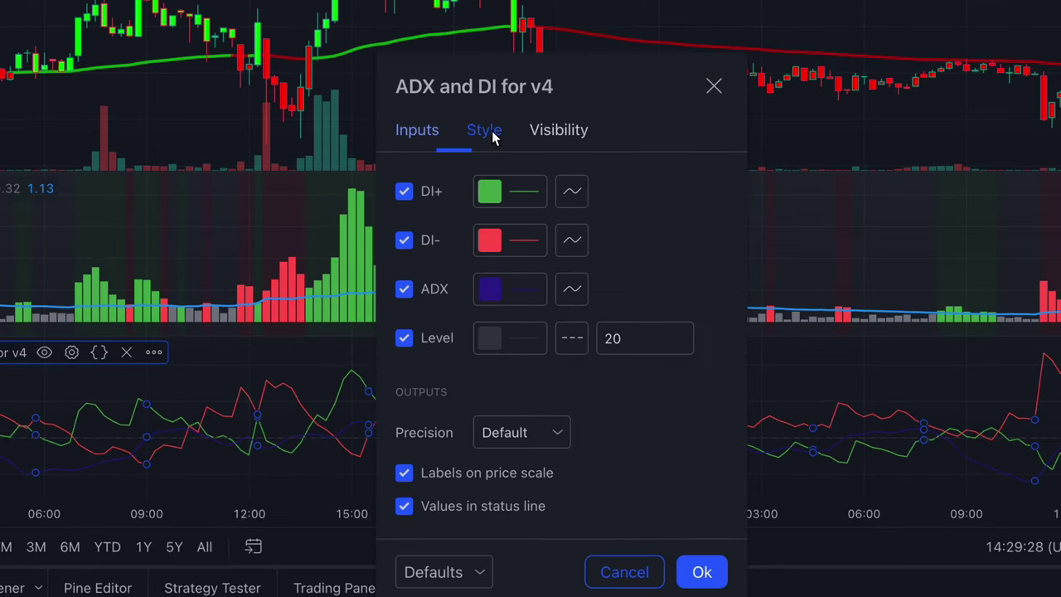
left_click(510, 194)
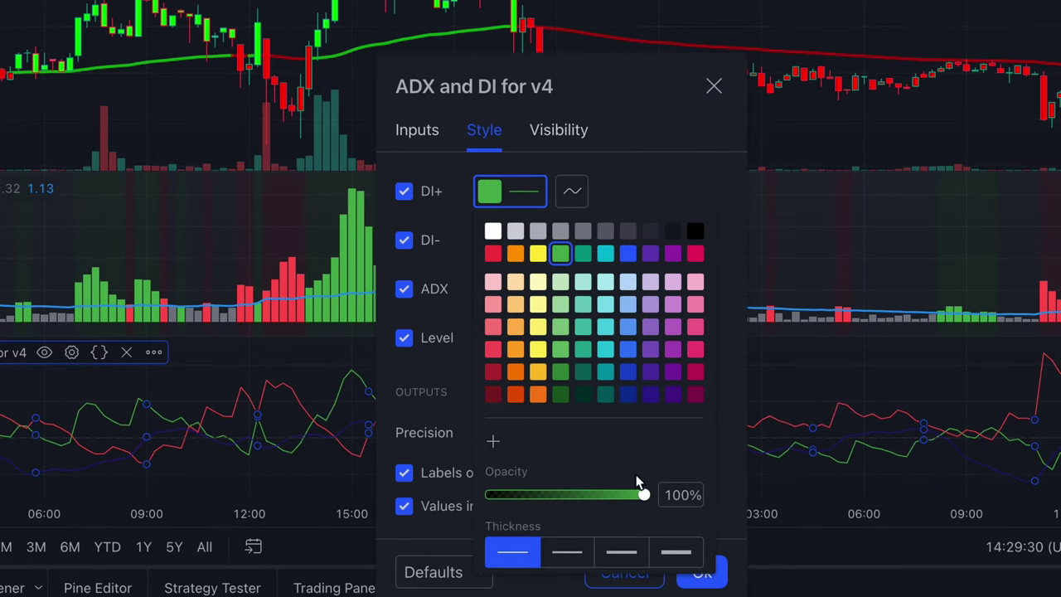
left_click(620, 554)
left_click(628, 207)
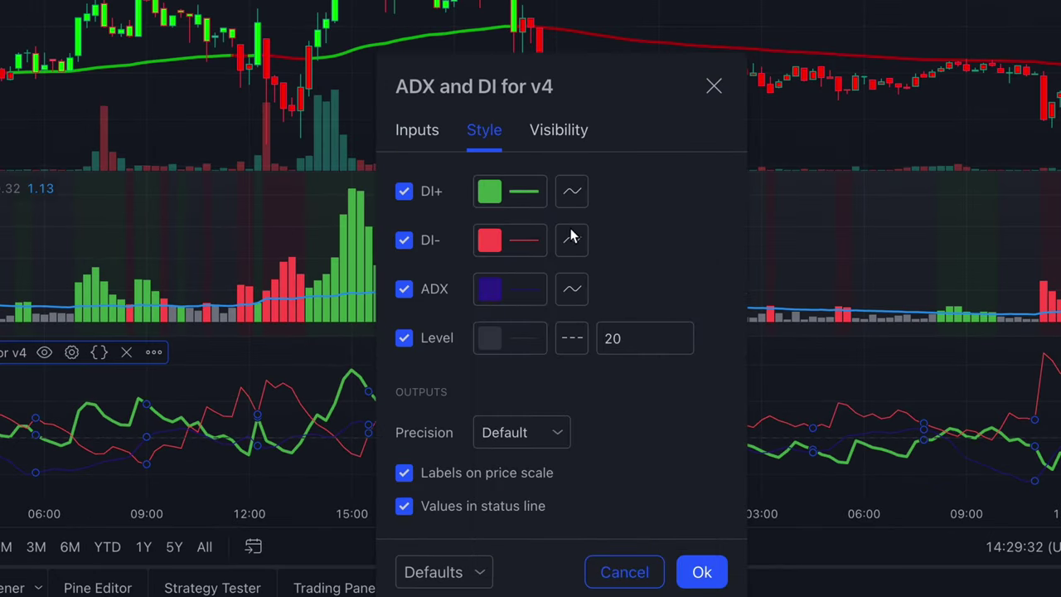
Give the DI- and ADX lines the third thickness level as well and apply the style settings
left_click(510, 239)
left_click(623, 580)
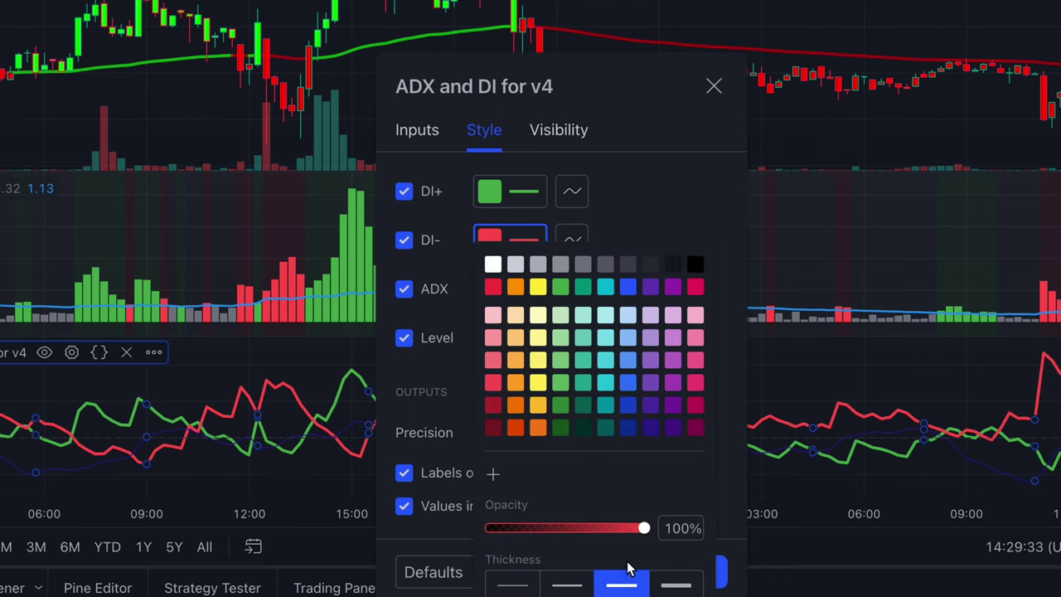
left_click(623, 214)
left_click(535, 292)
left_click(621, 585)
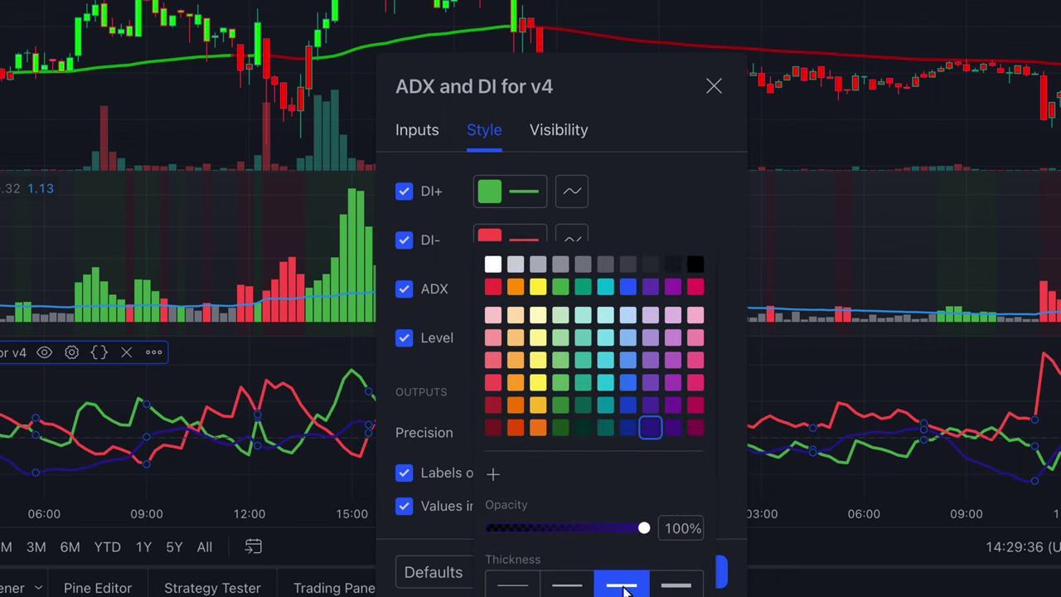
left_click(636, 209)
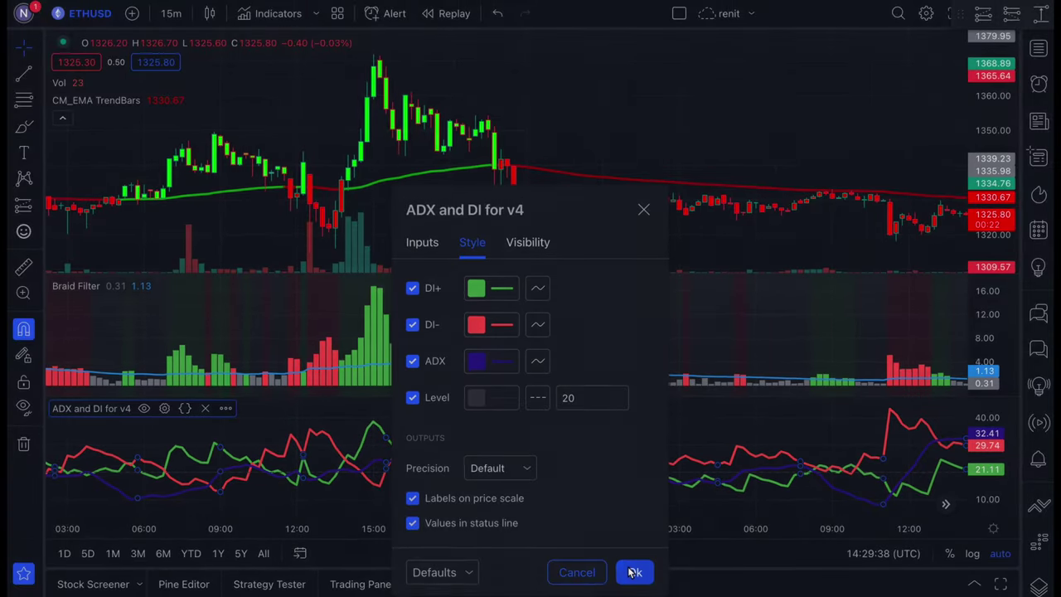
left_click(651, 572)
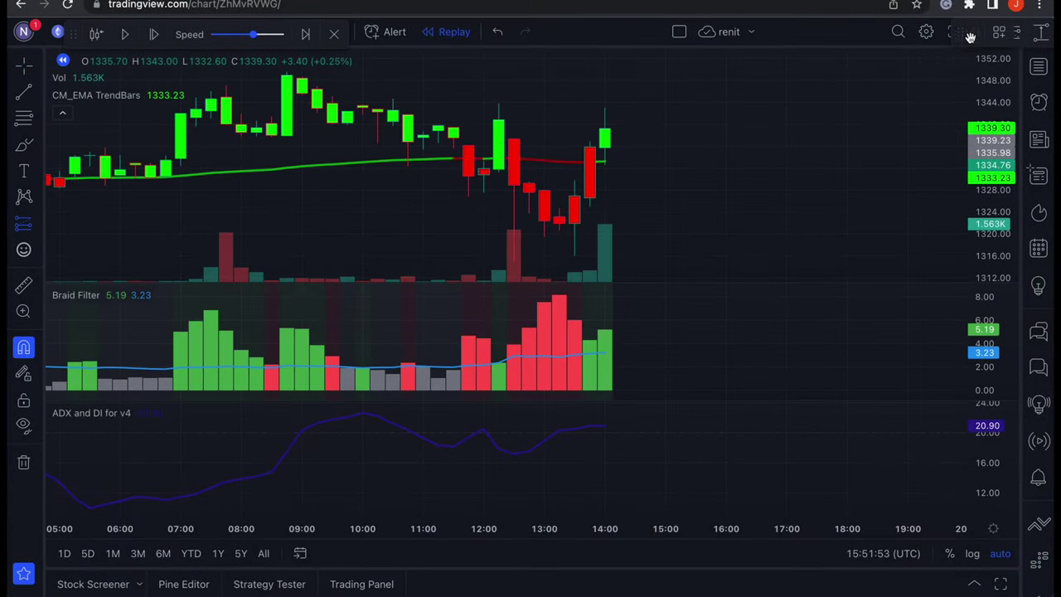
Place a long position beside the latest candle at about 1339.23, with the stop at about 1326.45 and a raised target
left_click(616, 128)
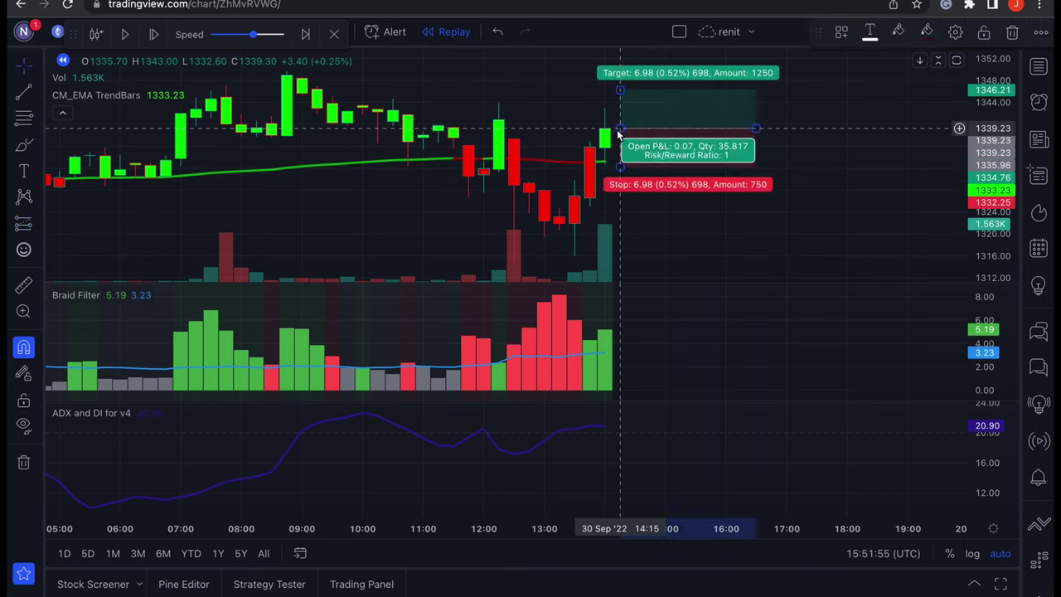
left_click_drag(620, 169, 619, 198)
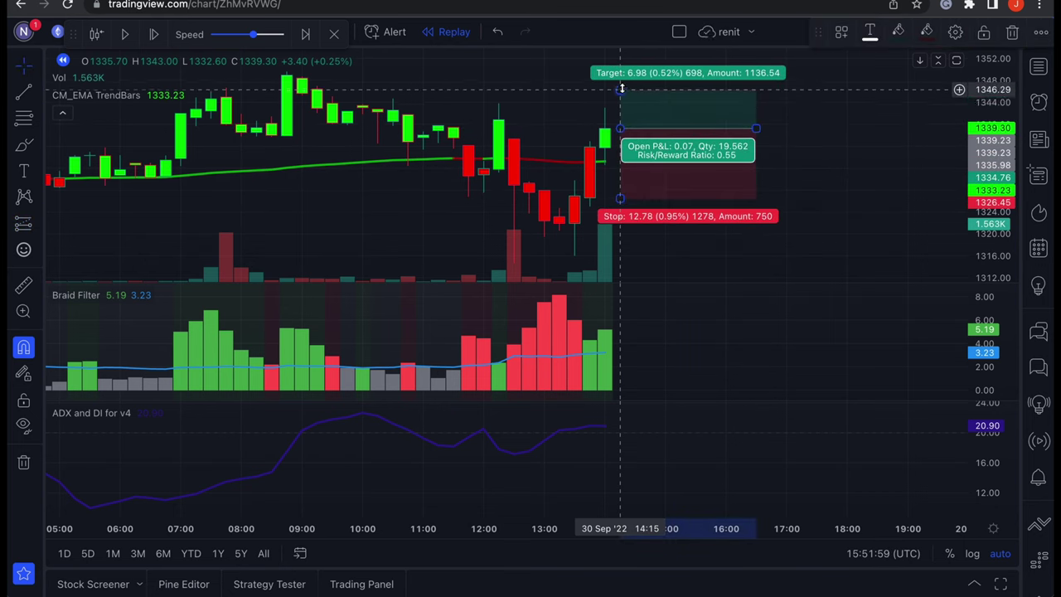
scroll(620, 88, "down", 5)
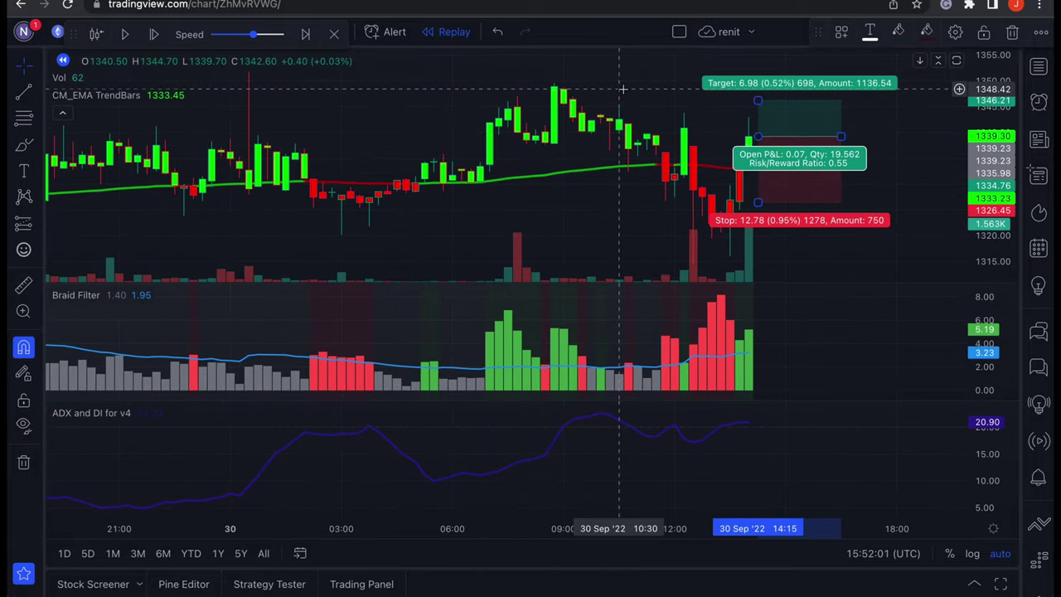
left_click_drag(758, 100, 758, 50)
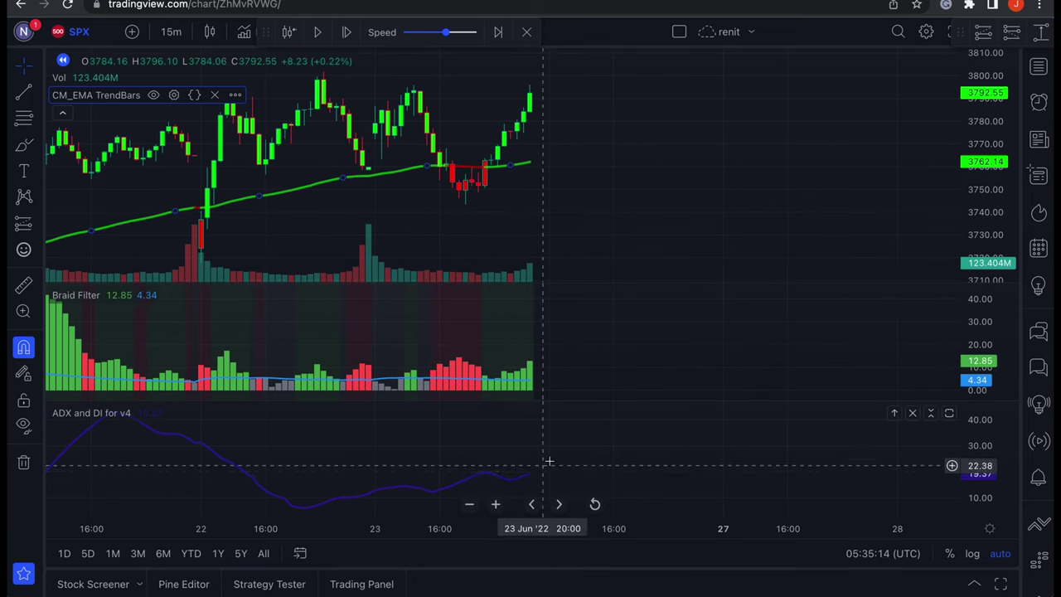
Place a long position on SPX at about 3792.20, with stop 3783.86 and target 3805.03, and play the replay
left_click(537, 96)
left_click_drag(537, 131, 537, 112)
left_click_drag(537, 49, 535, 59)
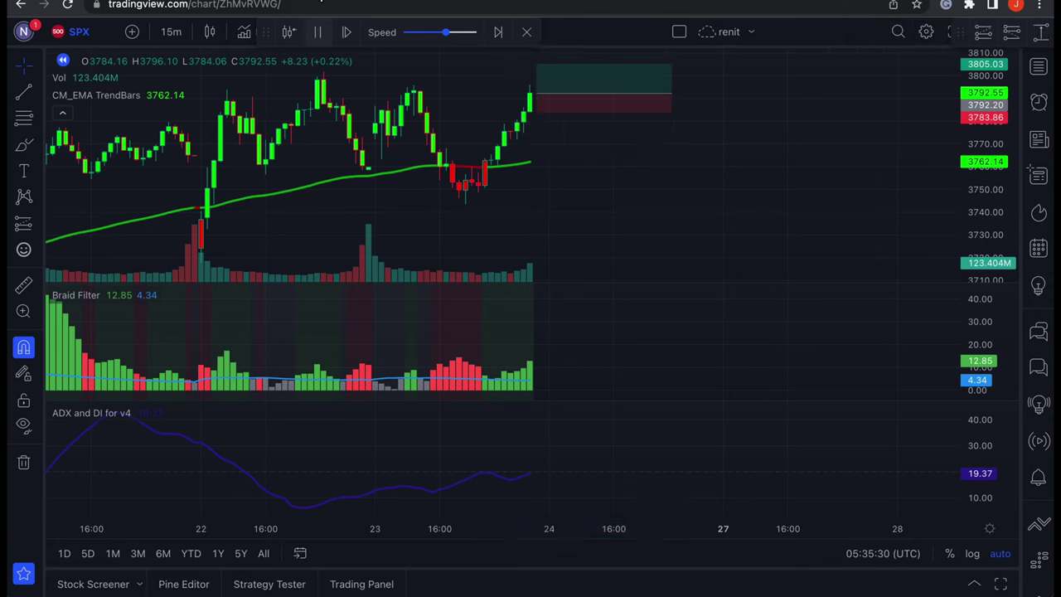
left_click(318, 32)
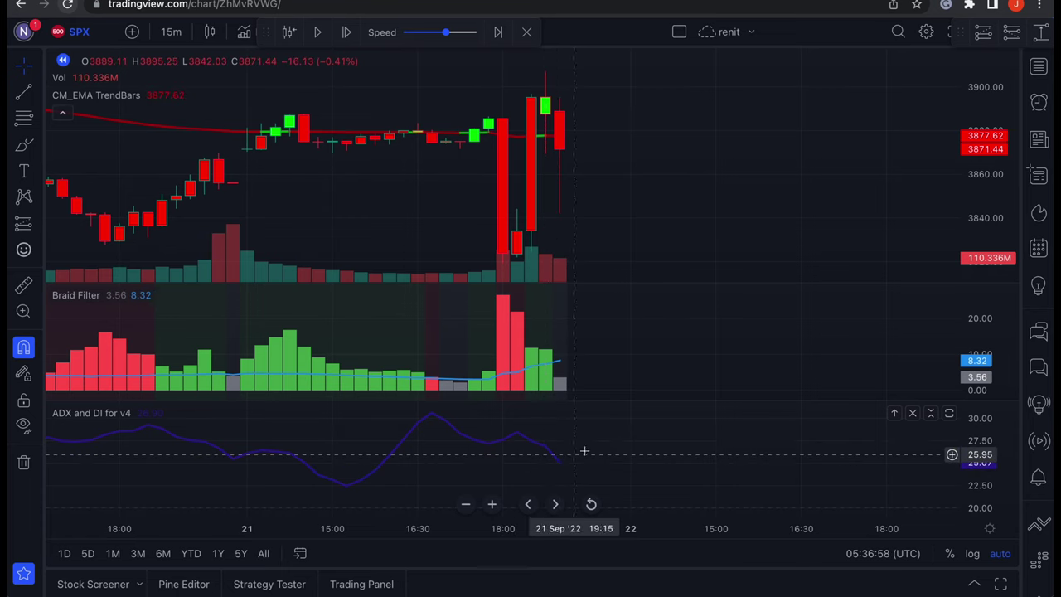
Place a short position on the 21 Sep 19:00 candle at 3871.44, with stop 3889.11 and target 29.41 points below entry
left_click(1003, 38)
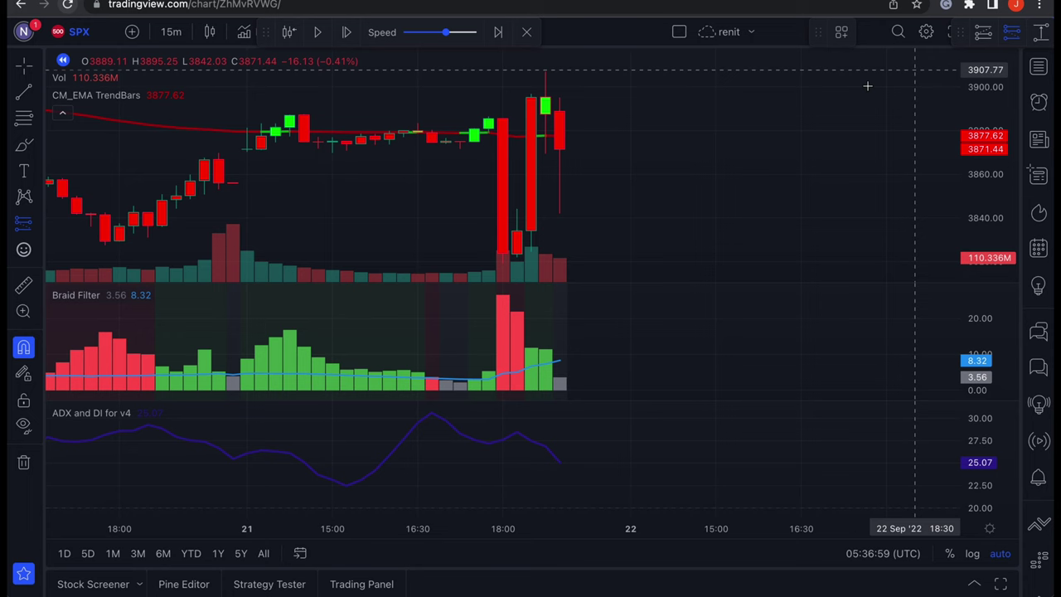
left_click(560, 149)
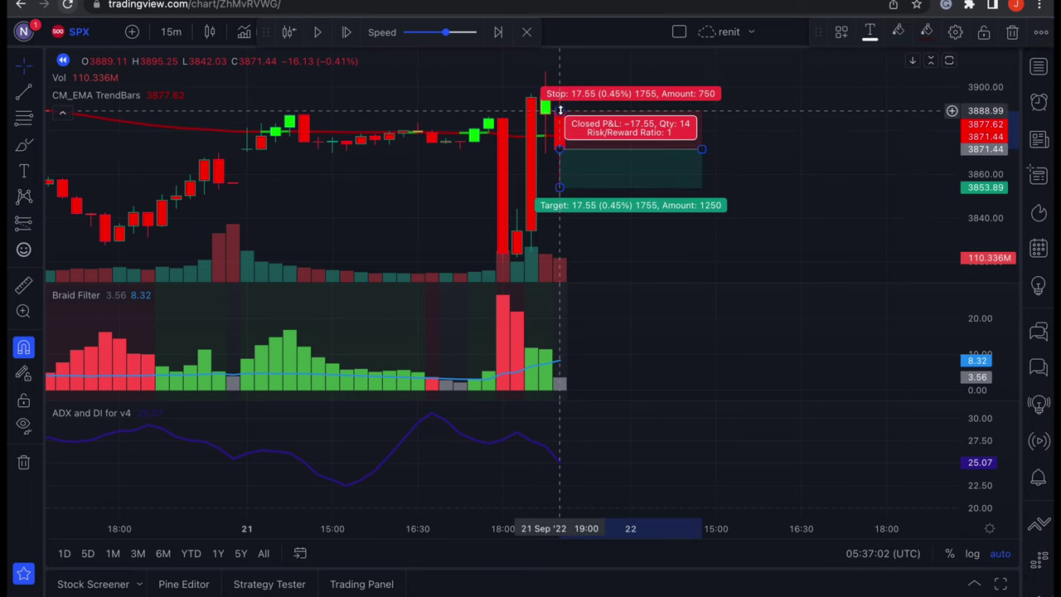
left_click_drag(560, 110, 561, 109)
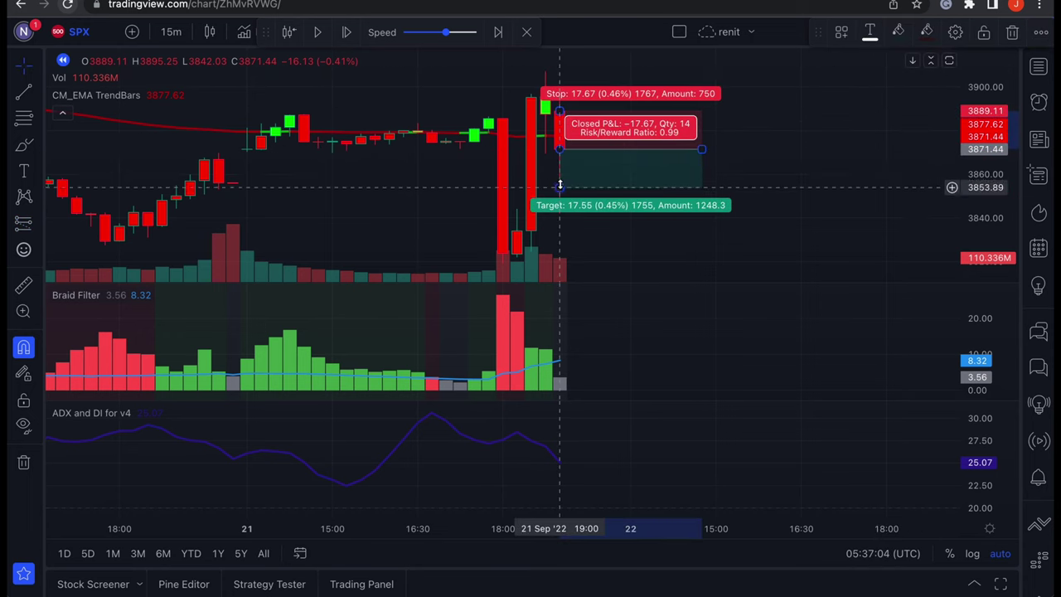
left_click_drag(560, 186, 562, 207)
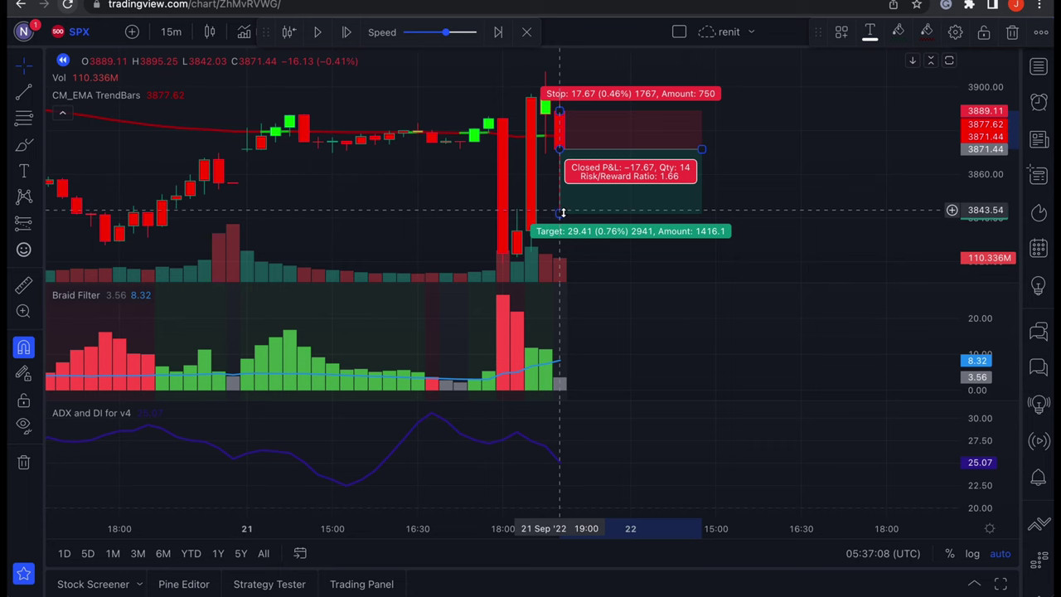
left_click(727, 150)
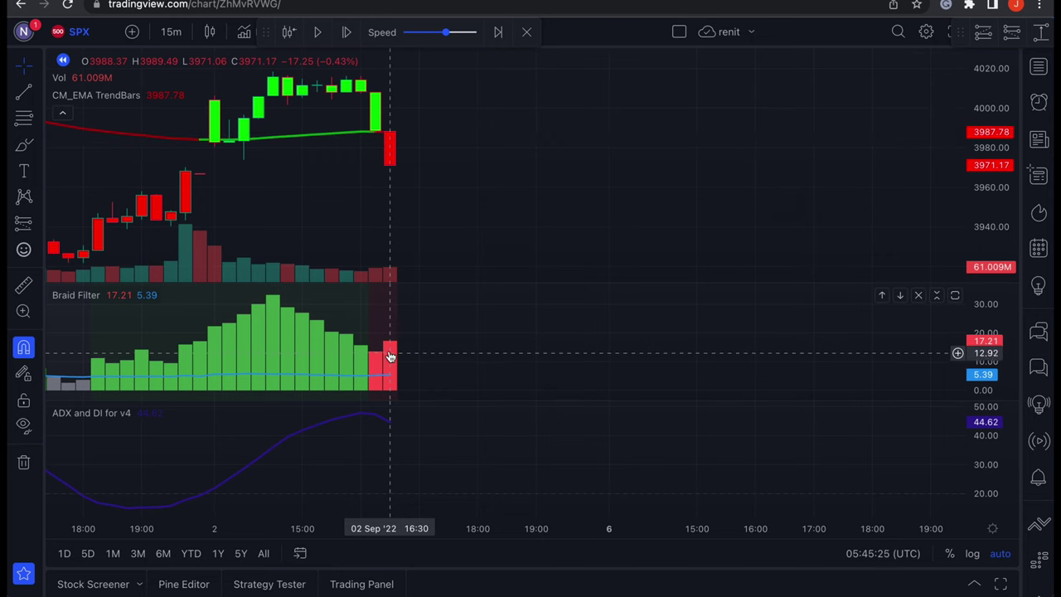
Place a short position on the 02 Sep 16:30 candle at about 3970.53, with stop about 3989.87 and target about 3923.70
left_click(1011, 31)
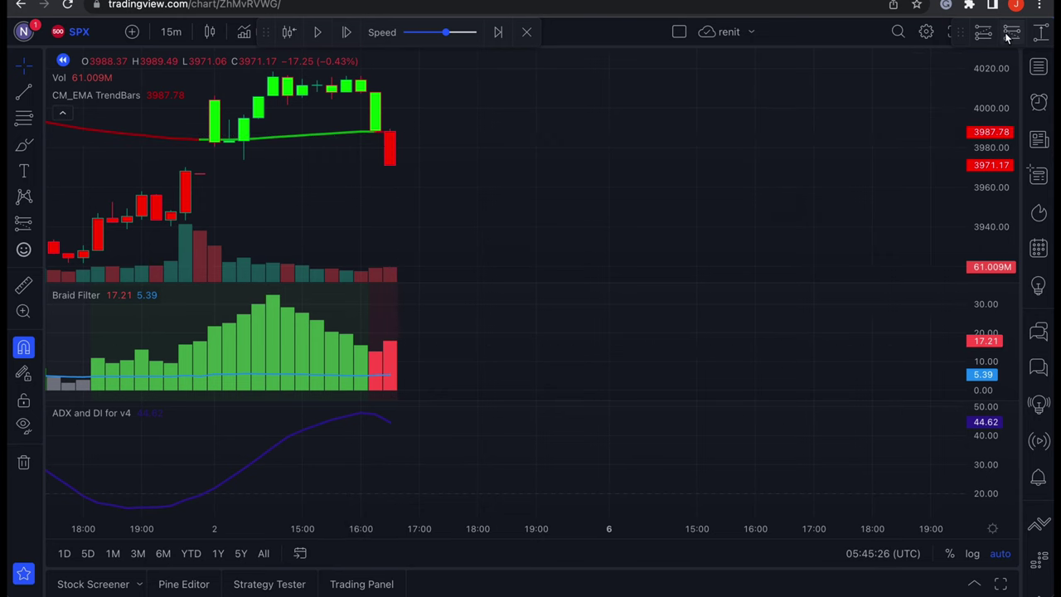
left_click(520, 133)
mouse_move(519, 172)
left_mouse_down()
mouse_move(520, 222)
mouse_move(417, 224)
left_mouse_up()
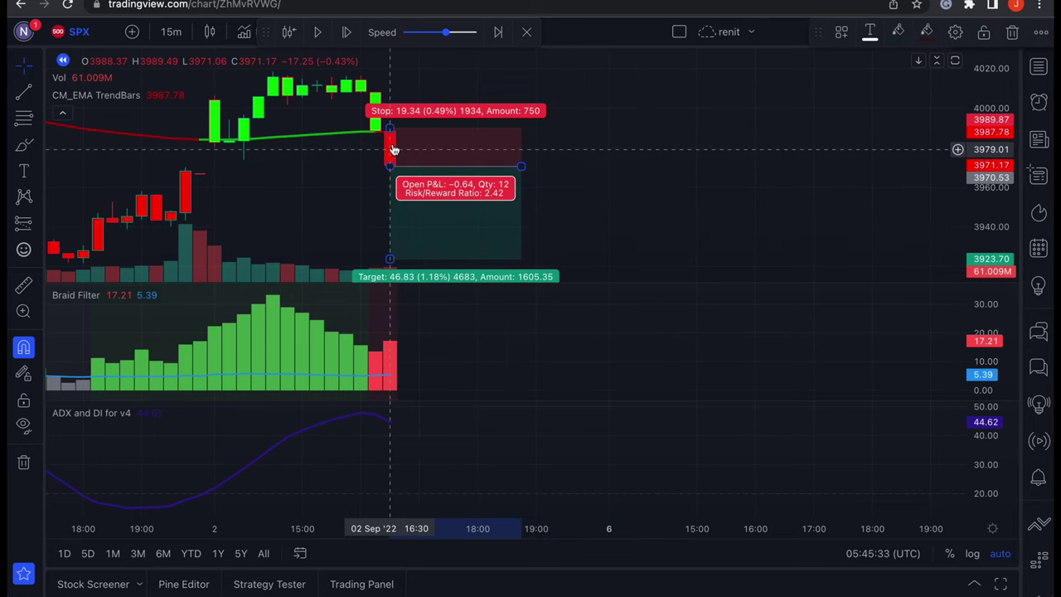
Try widening the short position's stop to about 4010.35 and its target to about 3913.73, and undo these changes
left_click_drag(386, 120, 390, 87)
left_click_drag(390, 259, 389, 280)
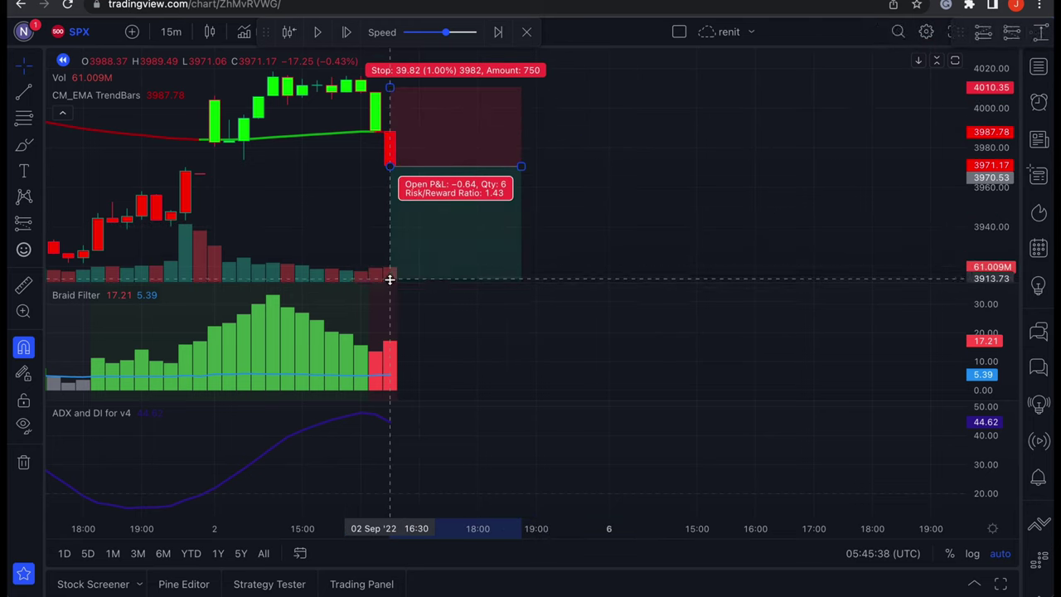
scroll(594, 163, "down", 1)
key("ctrl+z")
key("ctrl+z")
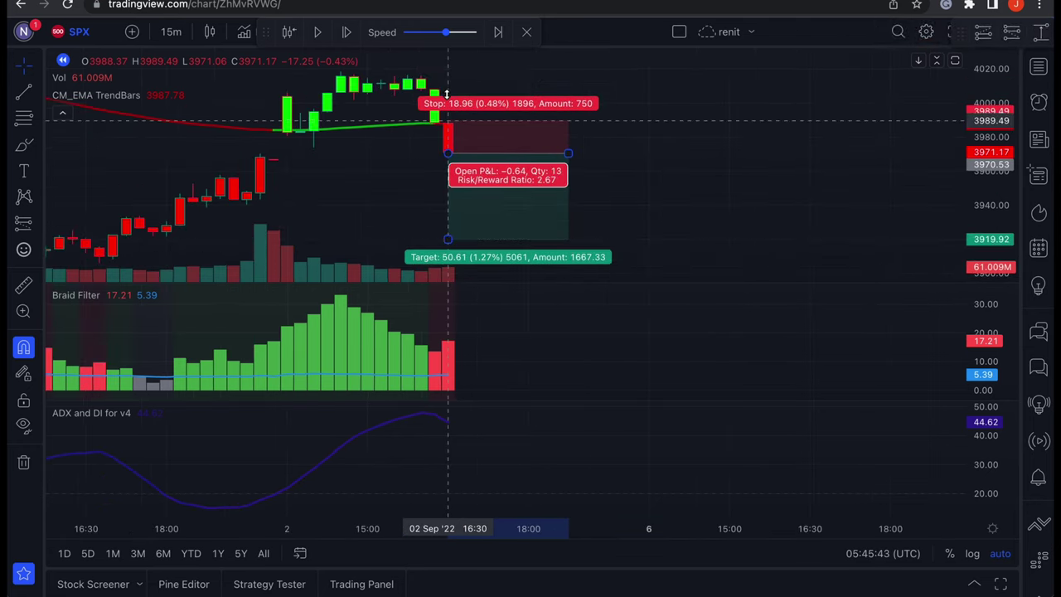
Move the short position's target up to about 3942.20
left_click_drag(449, 232, 448, 201)
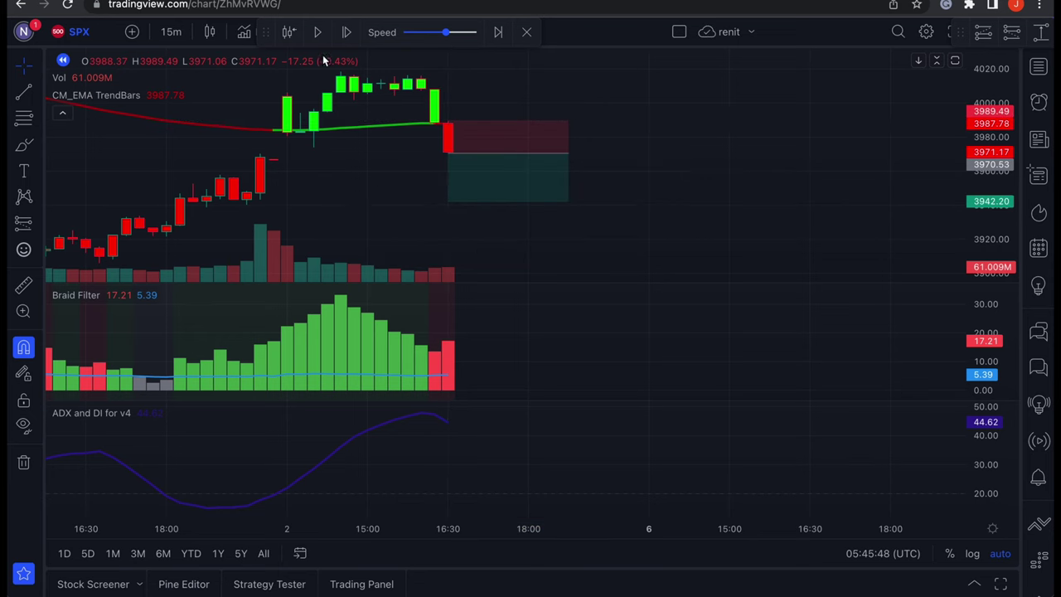